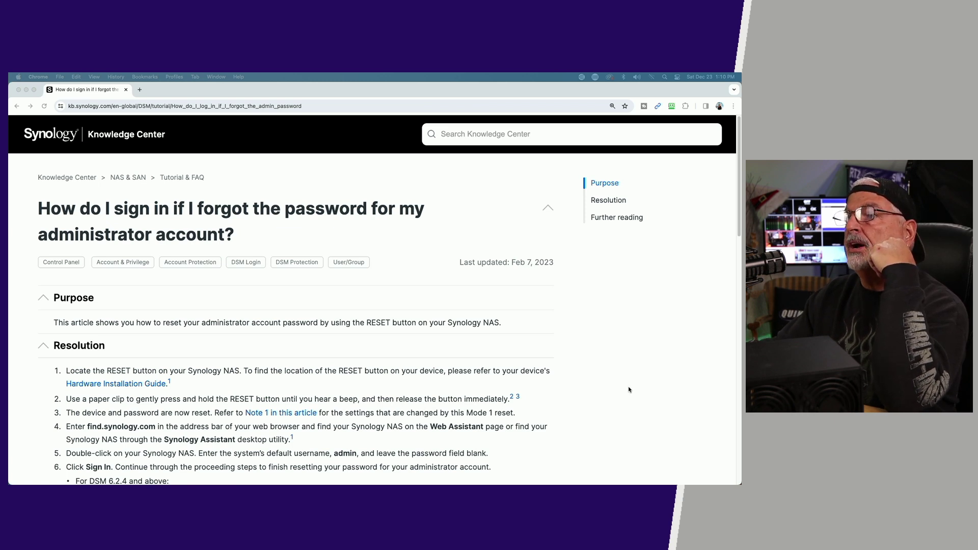
- Open the reset article's note on the settings a Mode 1 reset changes in a new tab
{"action": "scroll", "coordinate": [629, 389], "scroll_direction": "down", "scroll_amount": 5}
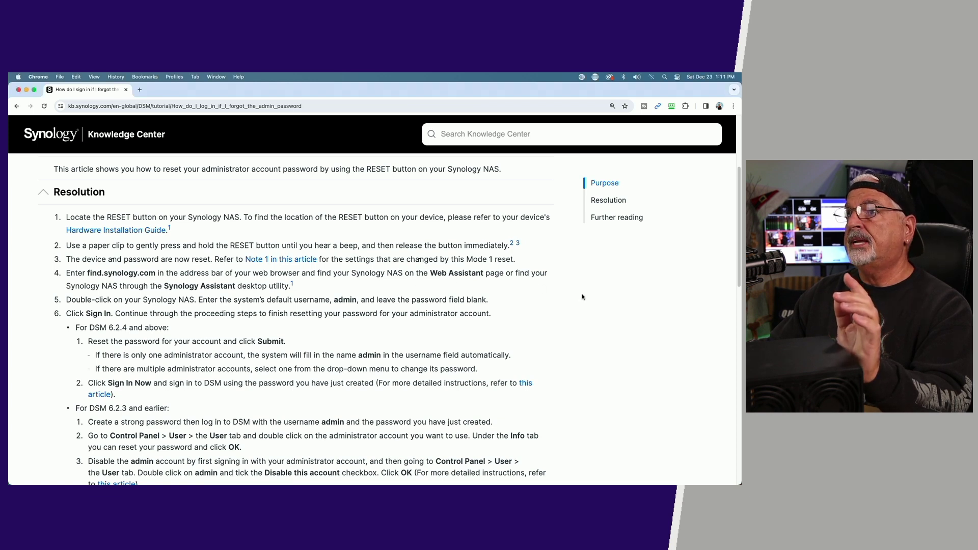
{"action": "left_click", "coordinate": [264, 261]}
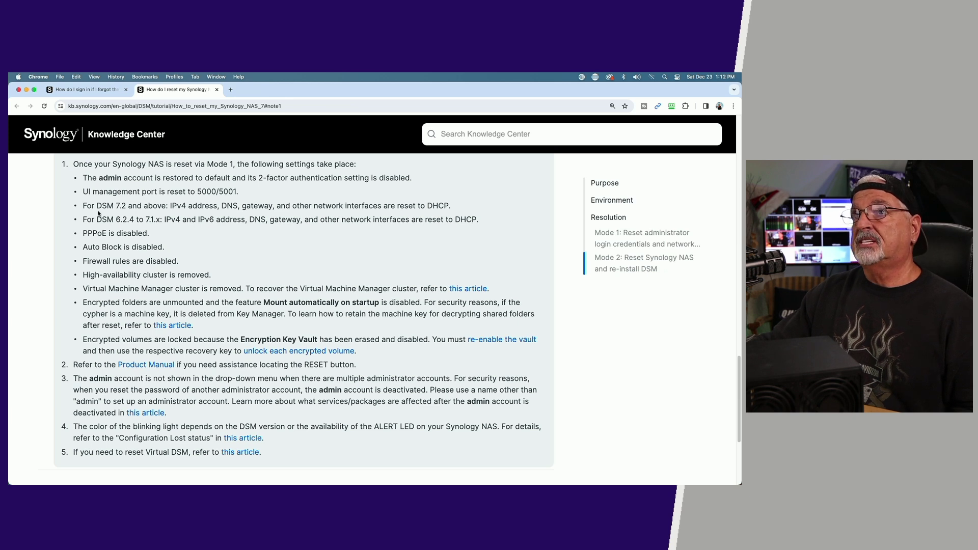
- Return to the forgot-admin-password article in the first browser tab
{"action": "left_click", "coordinate": [87, 90]}
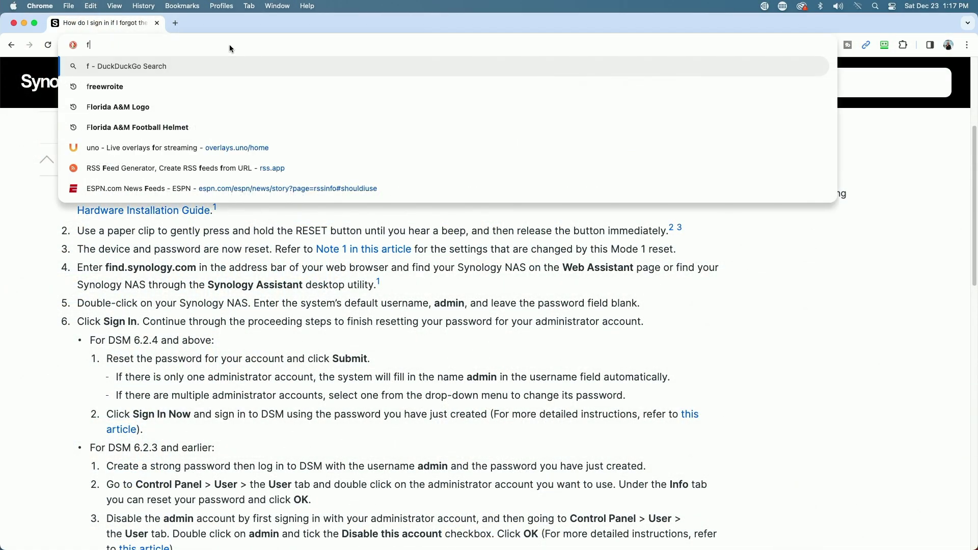
- Load find.synology.com and page to the discovered NAS at 192.168.25.254
{"action": "type", "text": ".sy"}
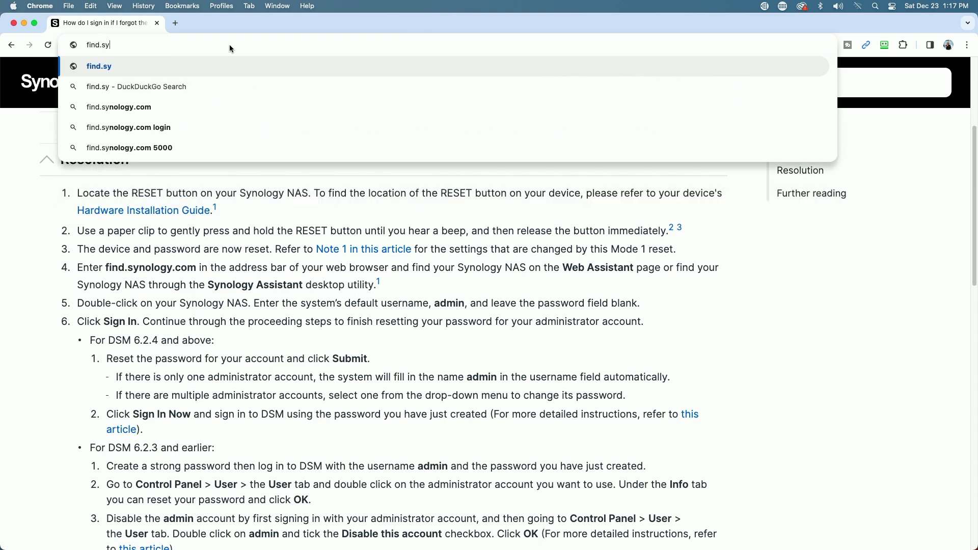
{"action": "type", "text": "nology.com"}
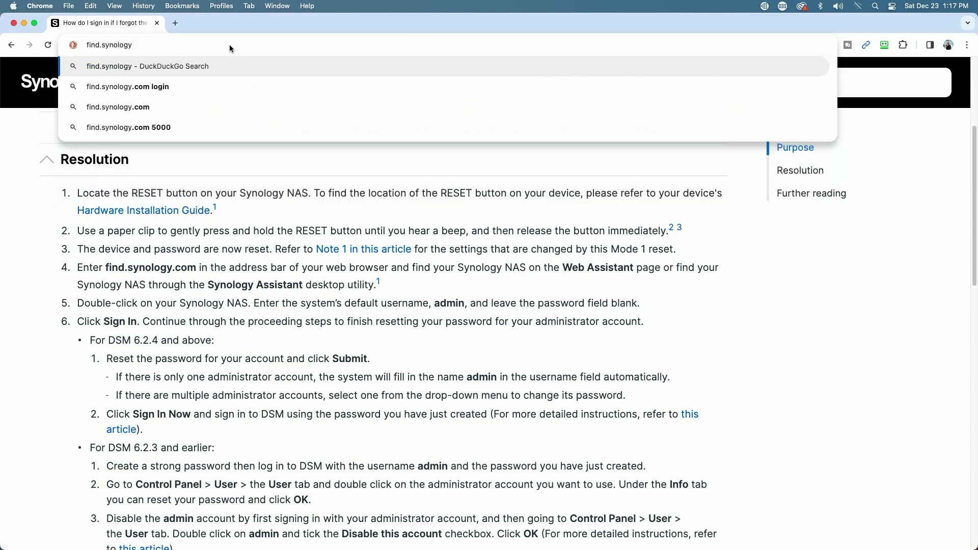
{"action": "key", "text": "Return"}
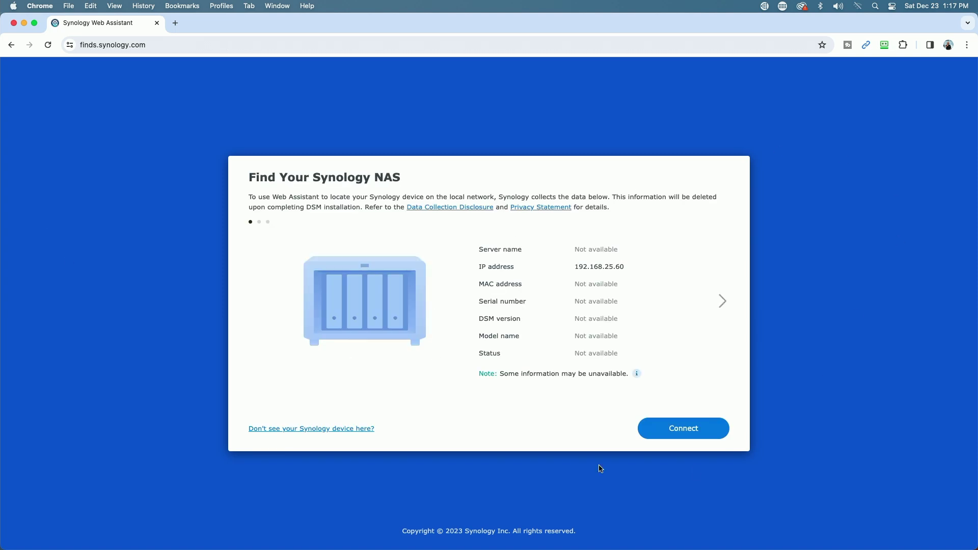
{"action": "left_click", "coordinate": [723, 302]}
- Connect to the NAS at 192.168.25.254 and sign in as admin with a blank password
{"action": "left_click", "coordinate": [687, 438]}
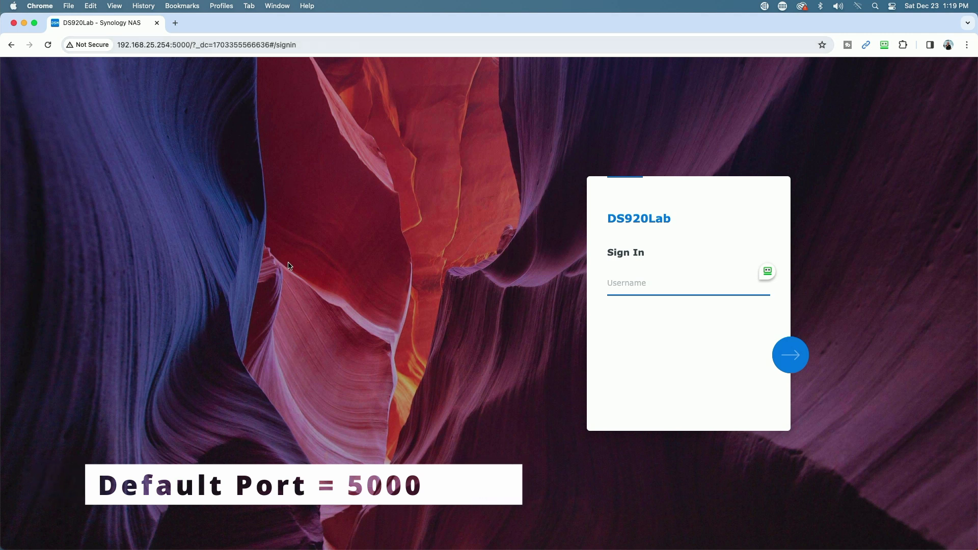
{"action": "type", "text": "admin"}
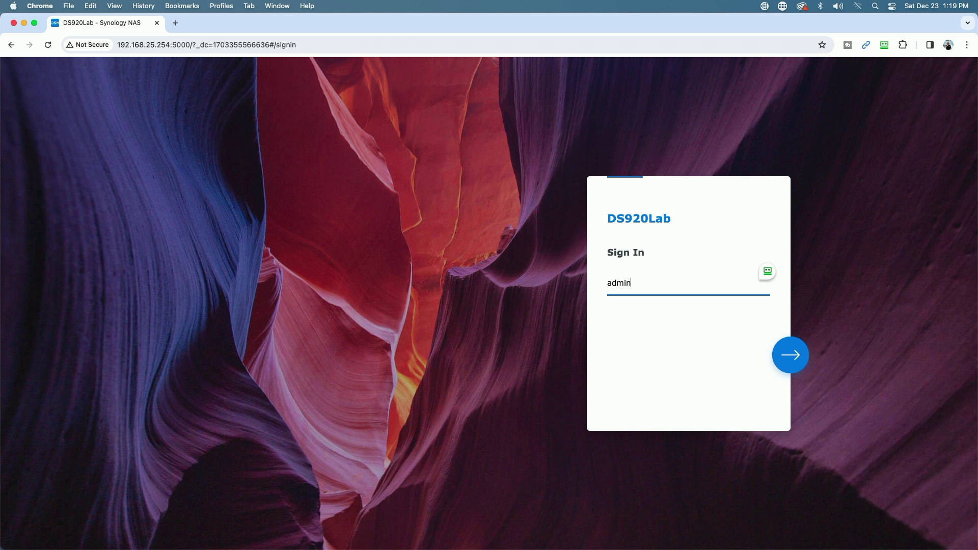
{"action": "left_click", "coordinate": [797, 365]}
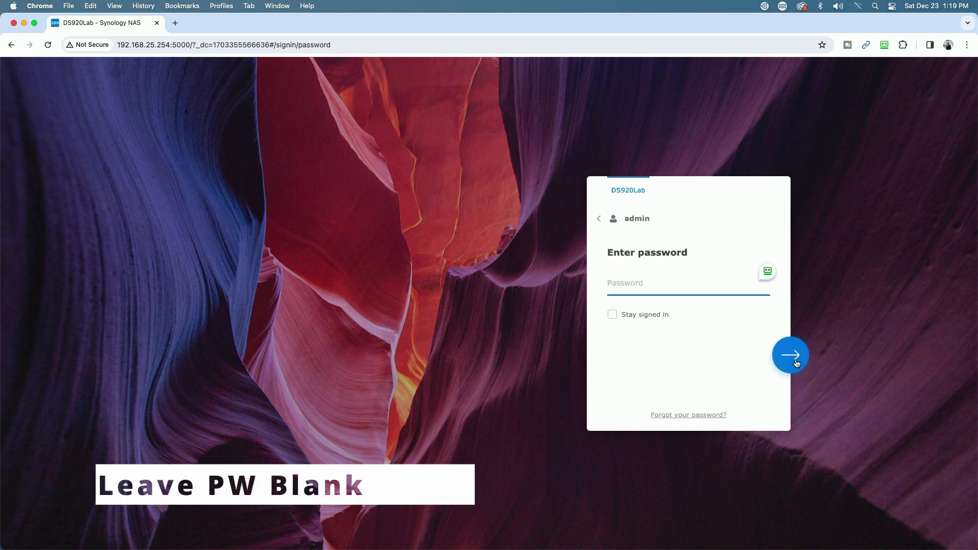
{"action": "left_click", "coordinate": [797, 355]}
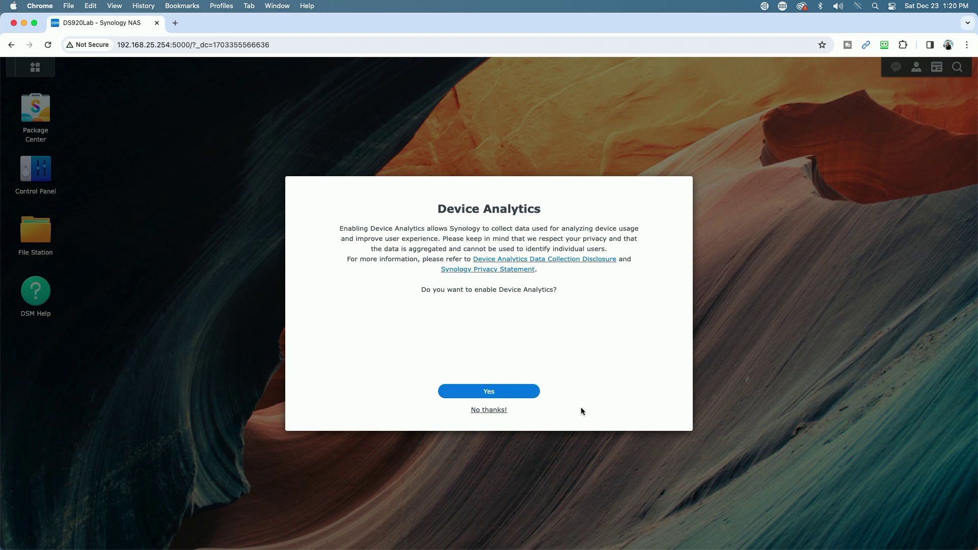
- Decline device analytics, two-factor authentication and Adaptive MFA, then confirm proceeding without protection
{"action": "left_click", "coordinate": [501, 411]}
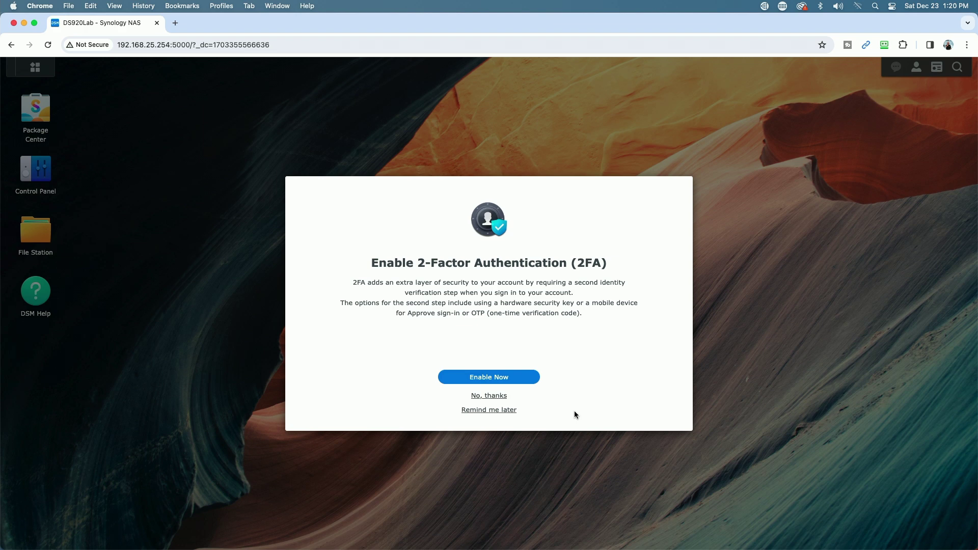
{"action": "left_click", "coordinate": [485, 397]}
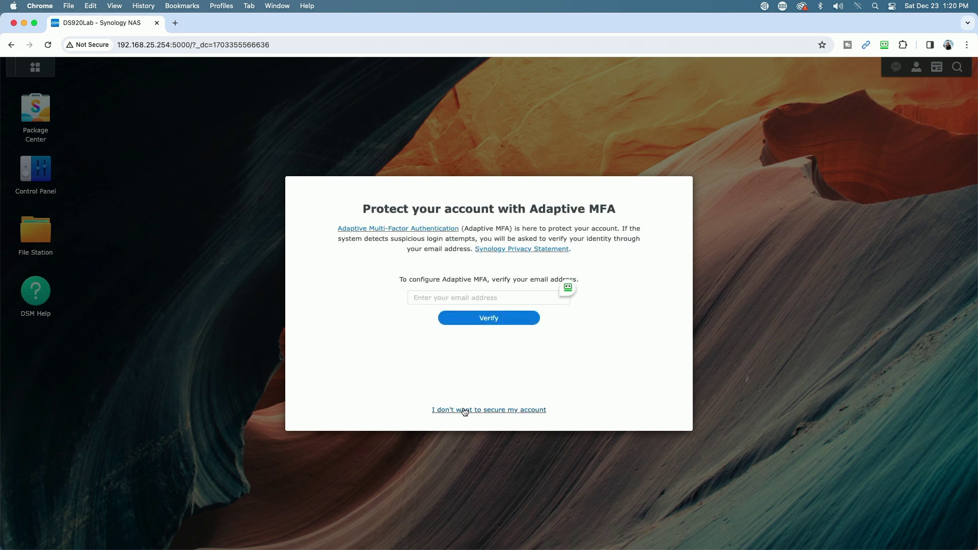
{"action": "left_click", "coordinate": [464, 410]}
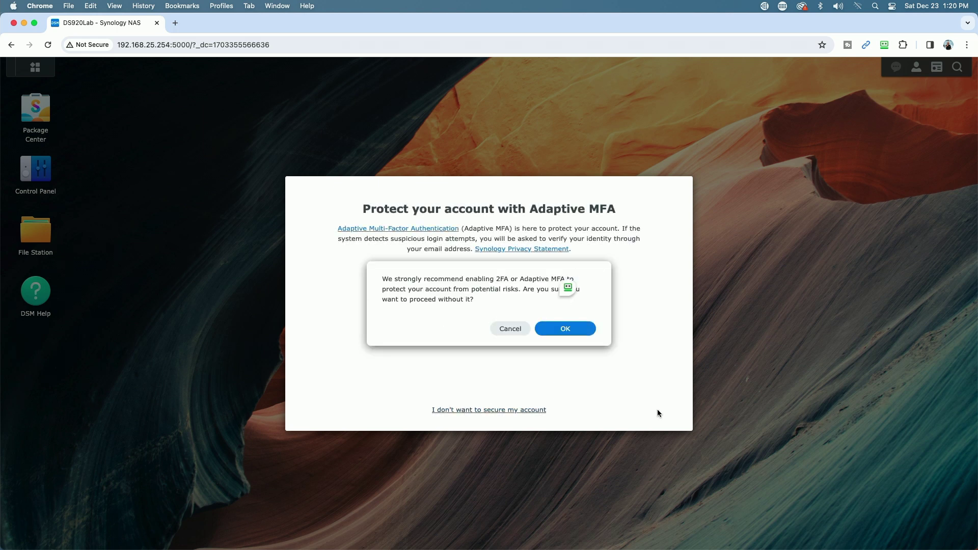
{"action": "left_click", "coordinate": [584, 334]}
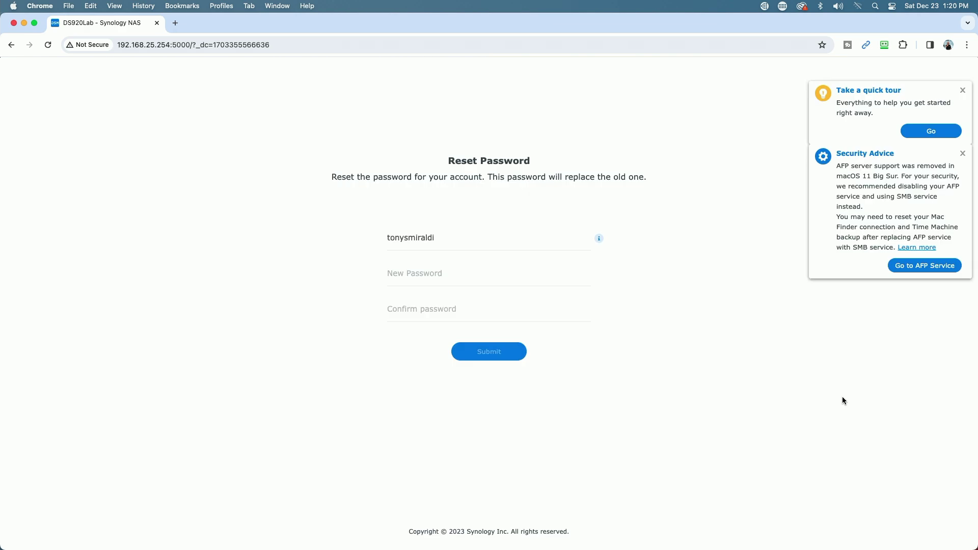
- Enter and confirm a new strong password for the administrator account and submit it
{"action": "left_click", "coordinate": [407, 274]}
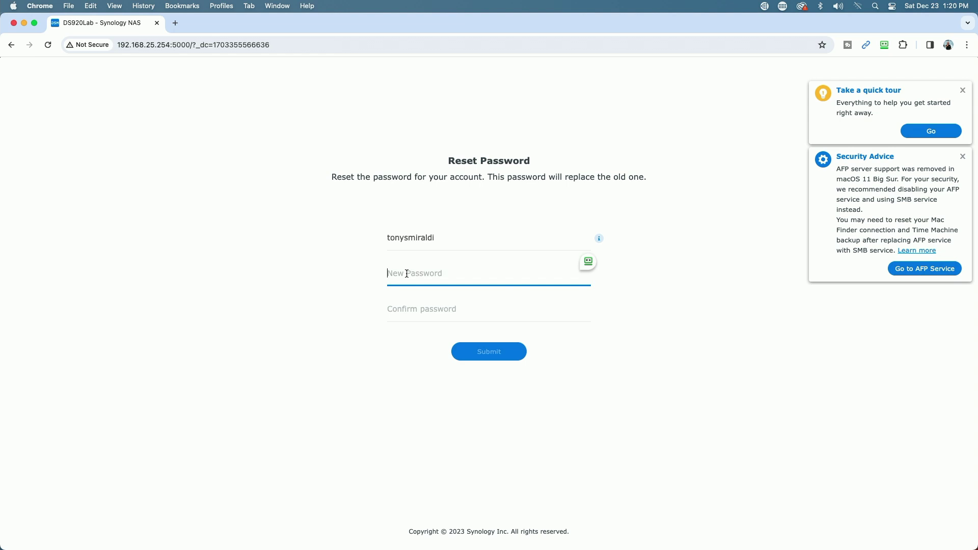
{"action": "type", "text": "•••••••••••••••"}
{"action": "key", "text": "Tab"}
{"action": "type", "text": "•••••••"}
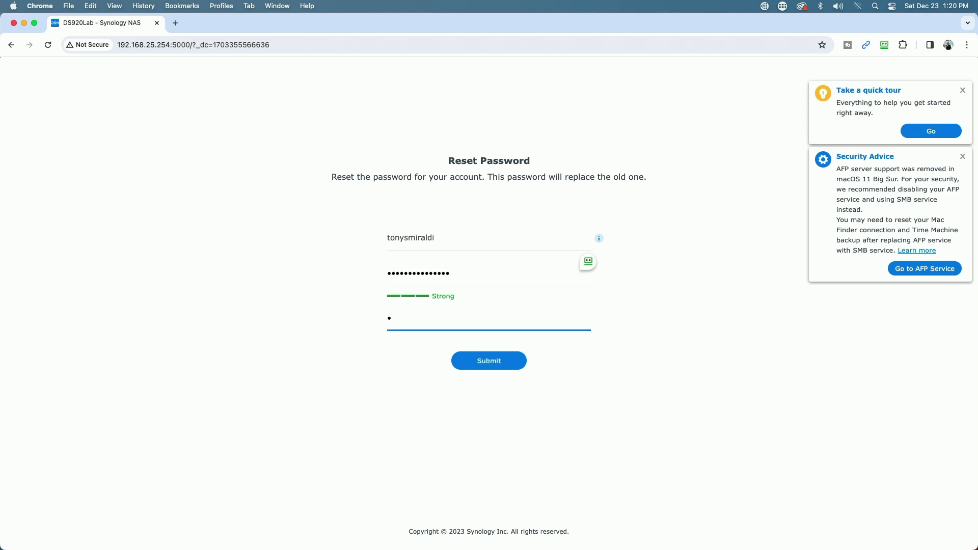
{"action": "left_click", "coordinate": [488, 370]}
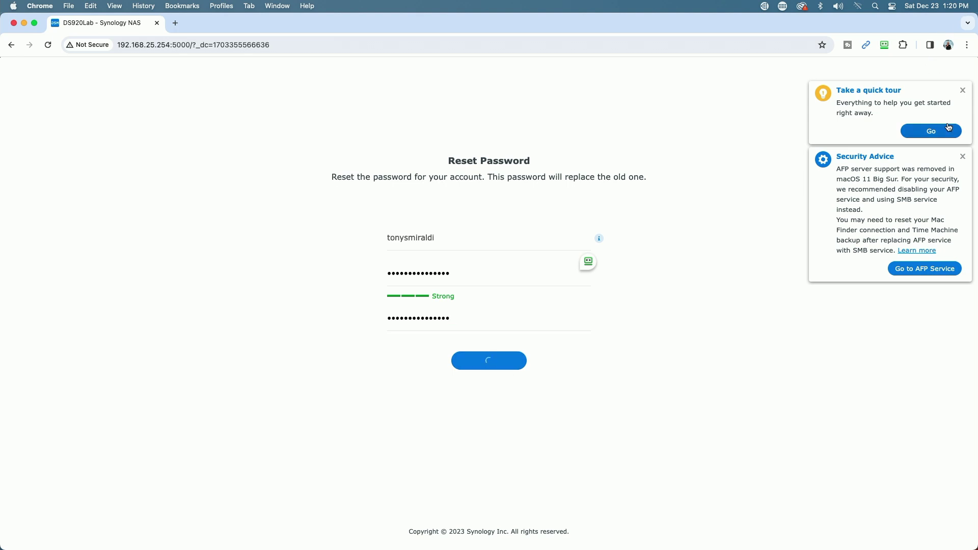
- Dismiss the AFP security advice, both RoboForm prompts and the quick tour suggestion
{"action": "left_click", "coordinate": [962, 157]}
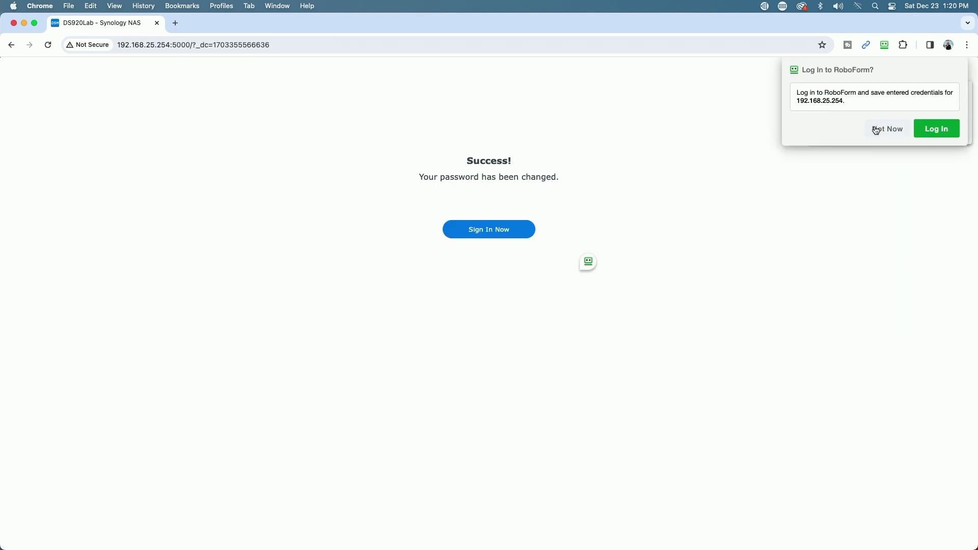
{"action": "left_click", "coordinate": [877, 131]}
{"action": "left_click", "coordinate": [871, 168]}
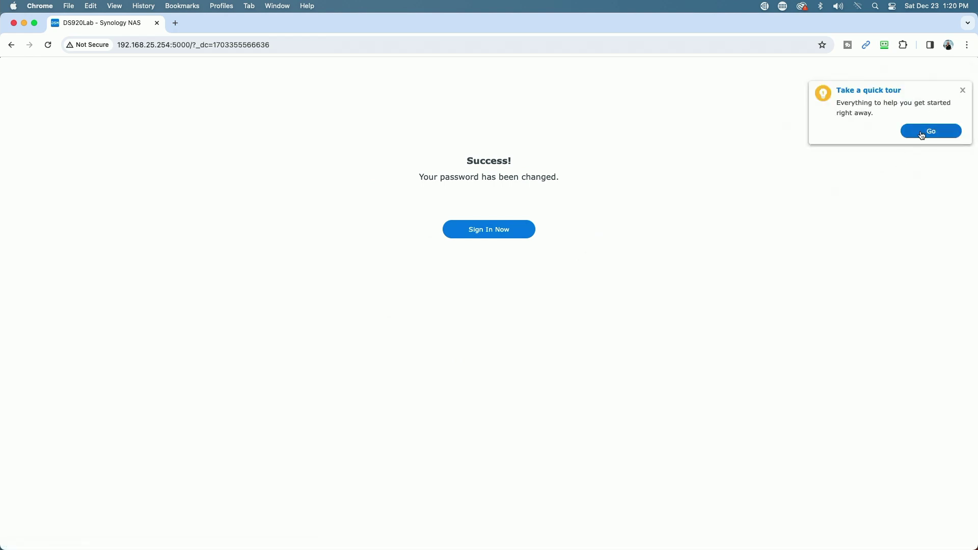
{"action": "left_click", "coordinate": [963, 91]}
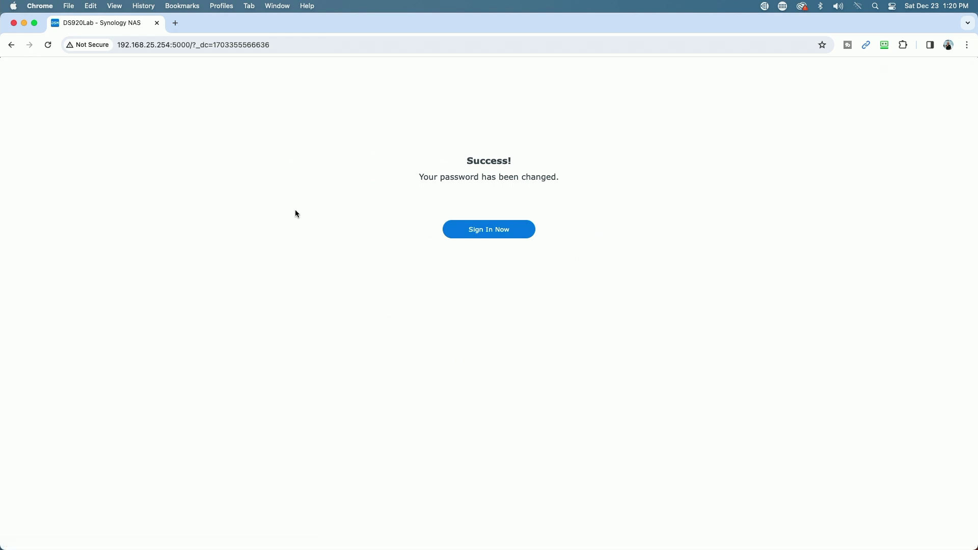
- Sign back in with the original administrator username and new password, declining RoboForm's login prompt
{"action": "left_click", "coordinate": [493, 240]}
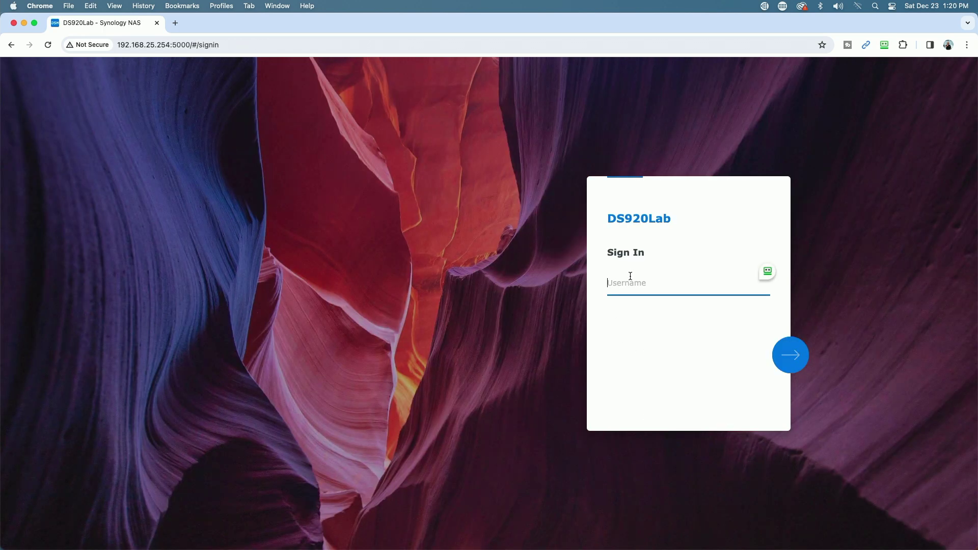
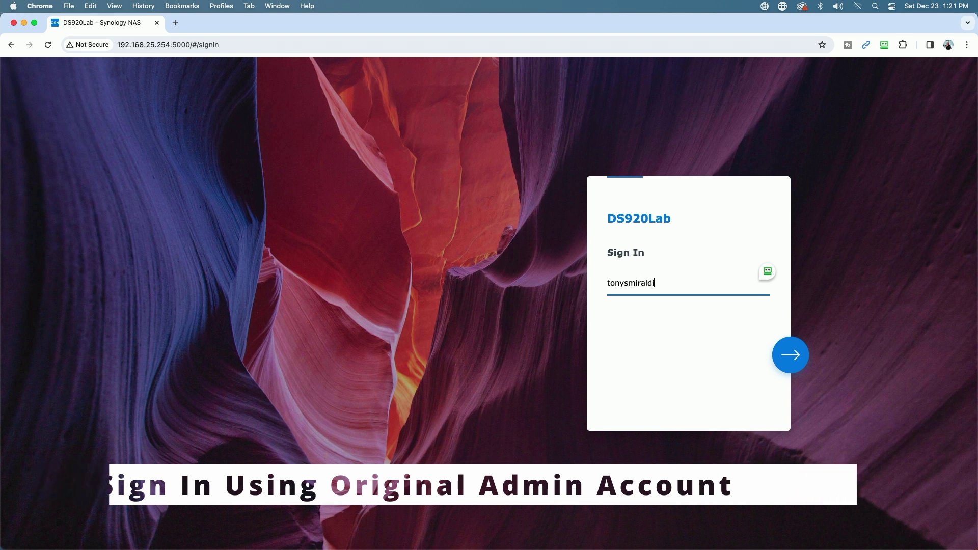
{"action": "key", "text": "Return"}
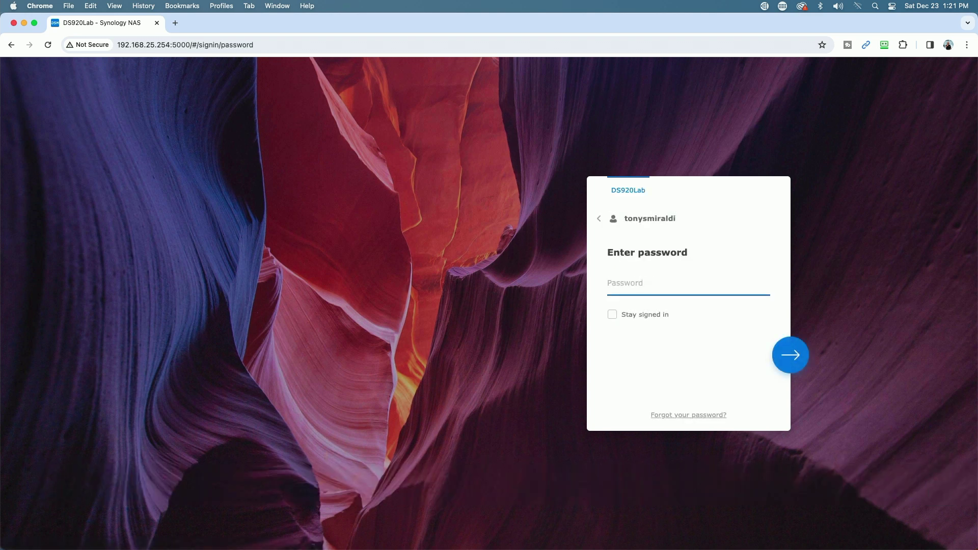
{"action": "type", "text": "•••••••••••••"}
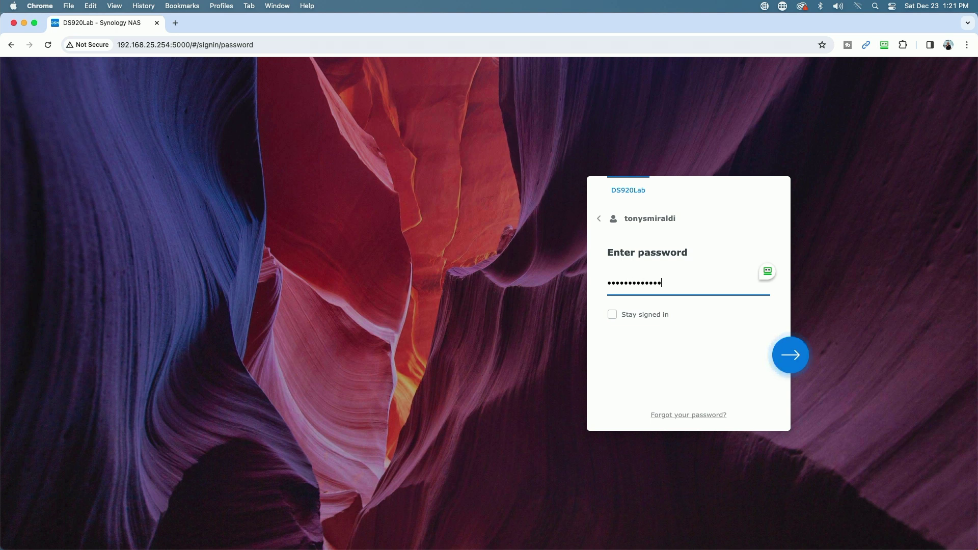
{"action": "key", "text": "Return"}
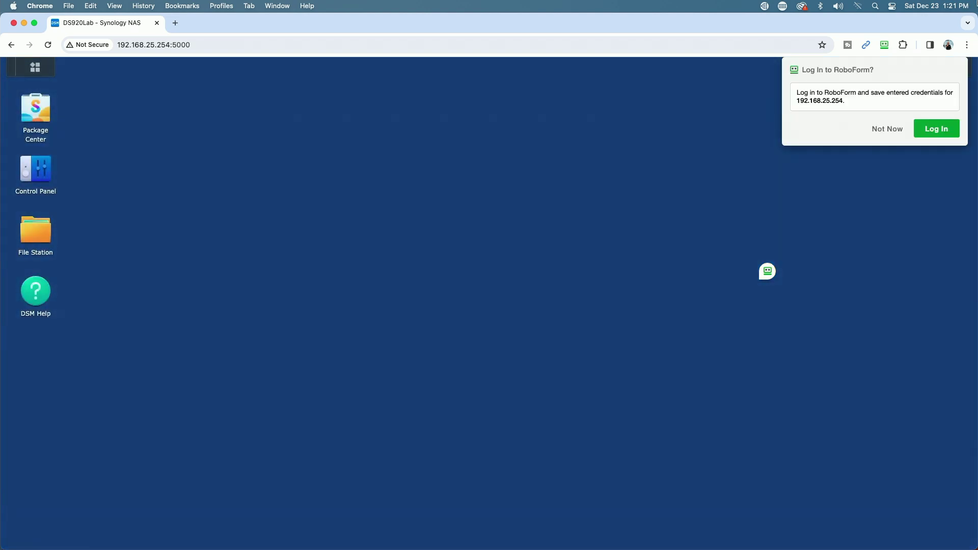
{"action": "left_click", "coordinate": [887, 129]}
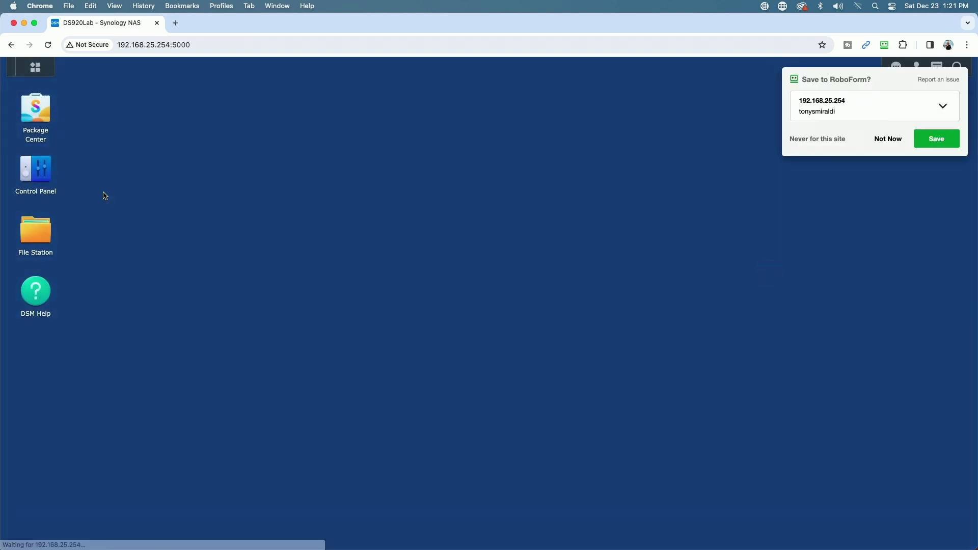
- Decline saving the login, then open File Station and browse homes › home › SatchelFish
{"action": "left_click", "coordinate": [888, 139]}
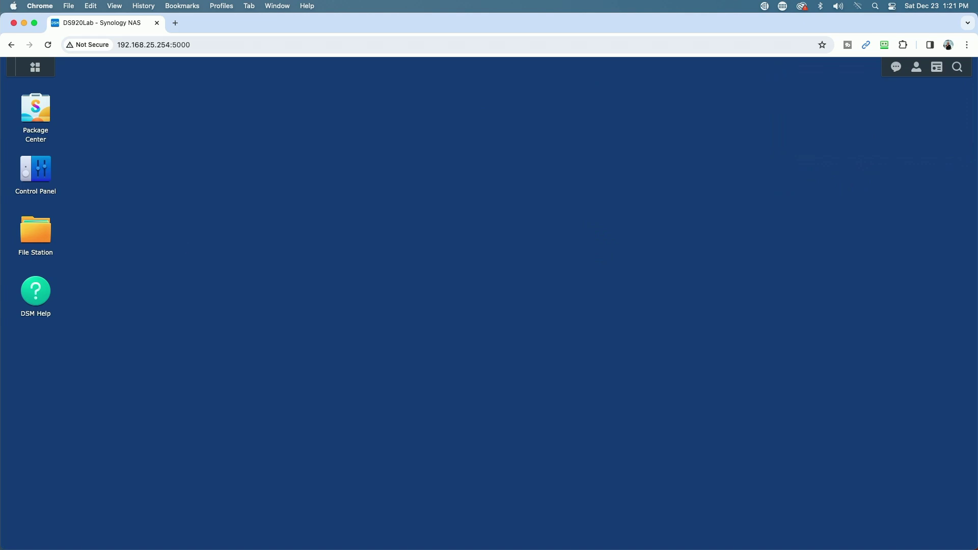
{"action": "double_click", "coordinate": [42, 238]}
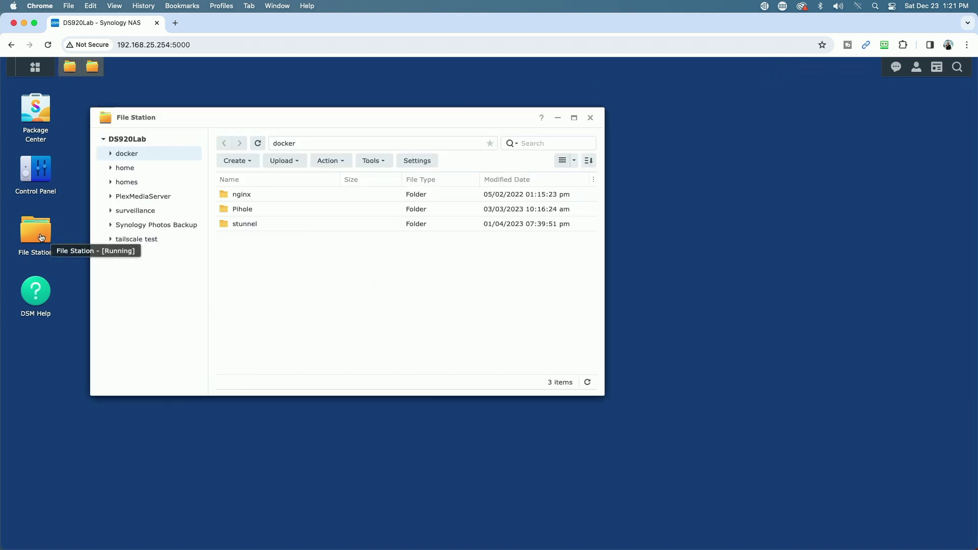
{"action": "left_click", "coordinate": [126, 183]}
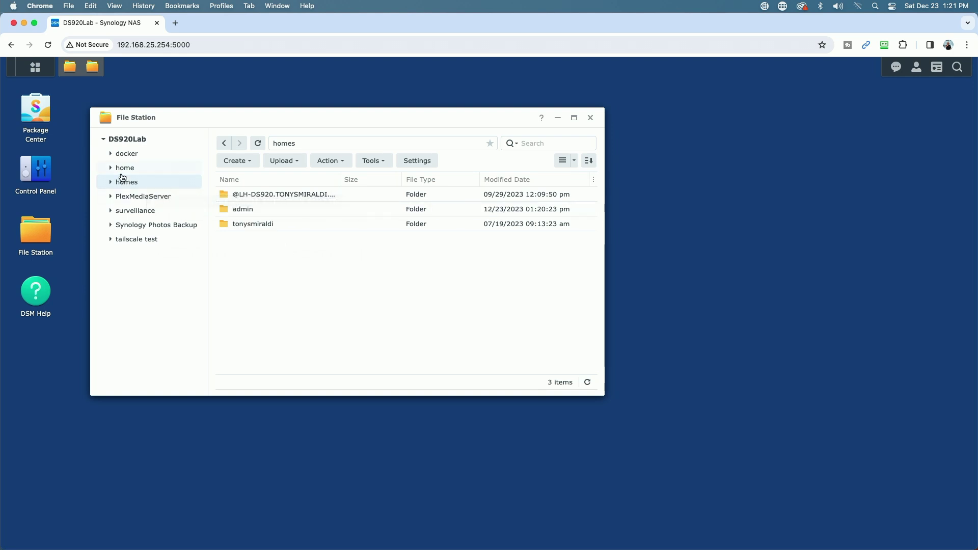
{"action": "left_click", "coordinate": [122, 171]}
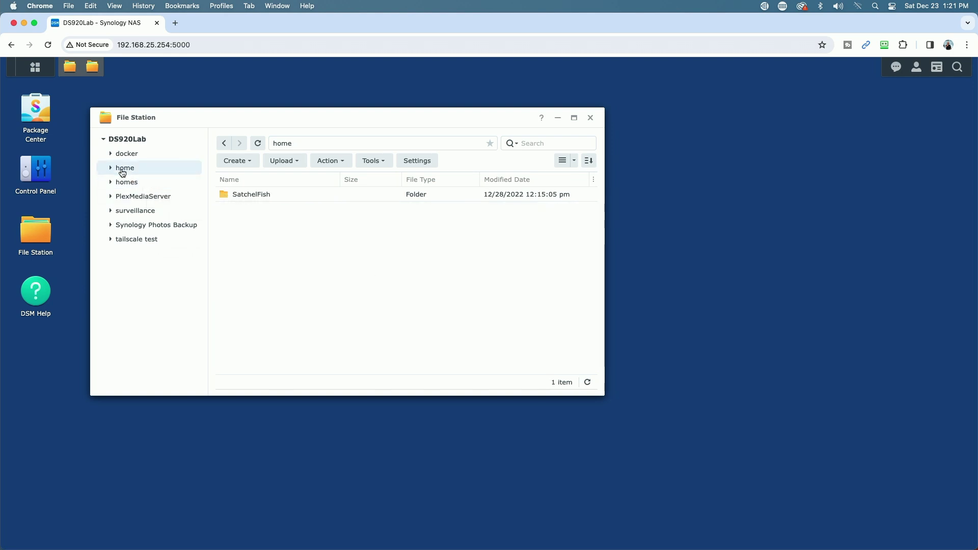
{"action": "double_click", "coordinate": [225, 195]}
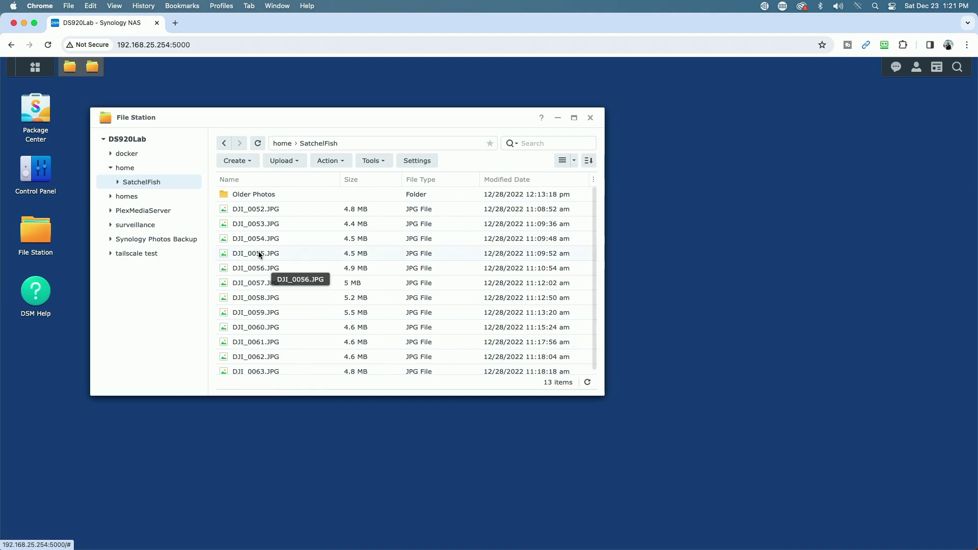